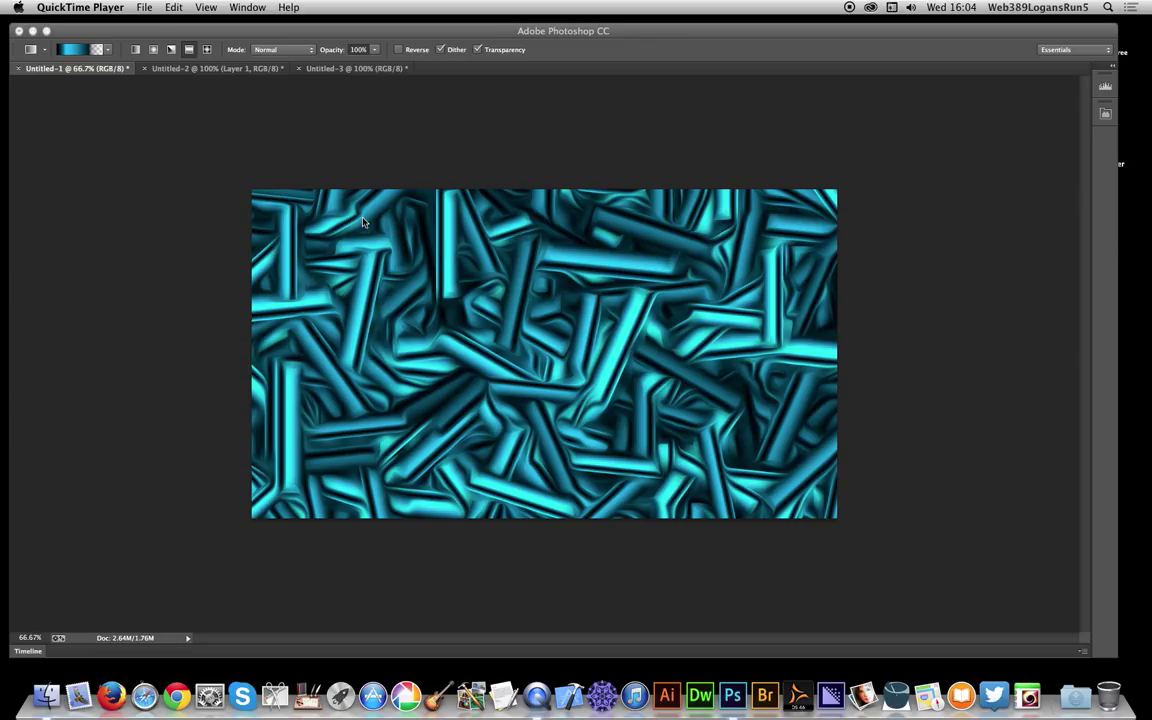
Bring Photoshop forward and switch to the Untitled-3 gradient bar document
left_click(231, 67)
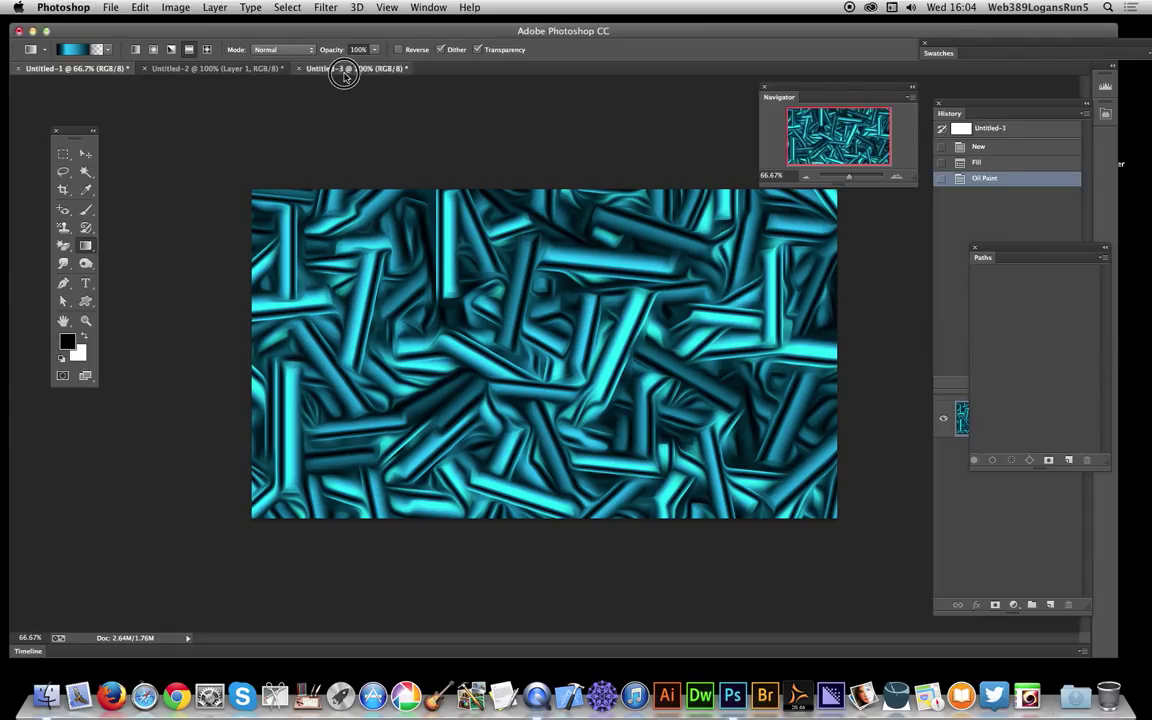
left_click(342, 68)
On Untitled-2, marquee a tall, thin rectangular strip on the left of the canvas
left_click(232, 71)
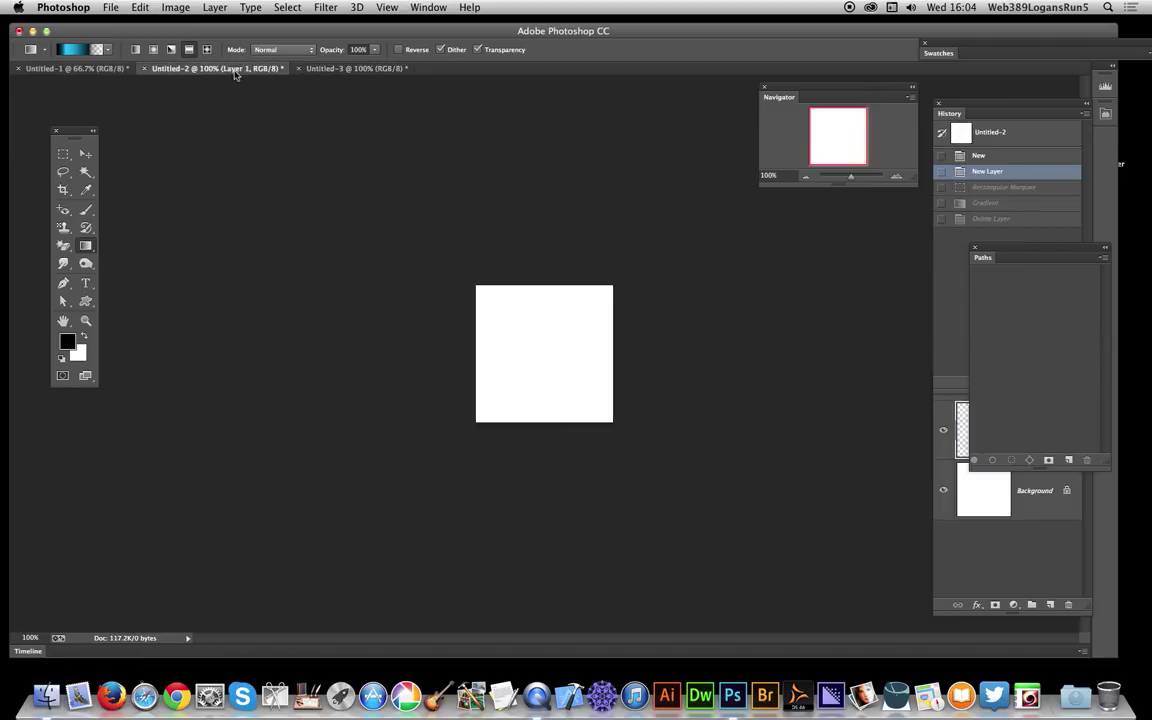
left_click(63, 155)
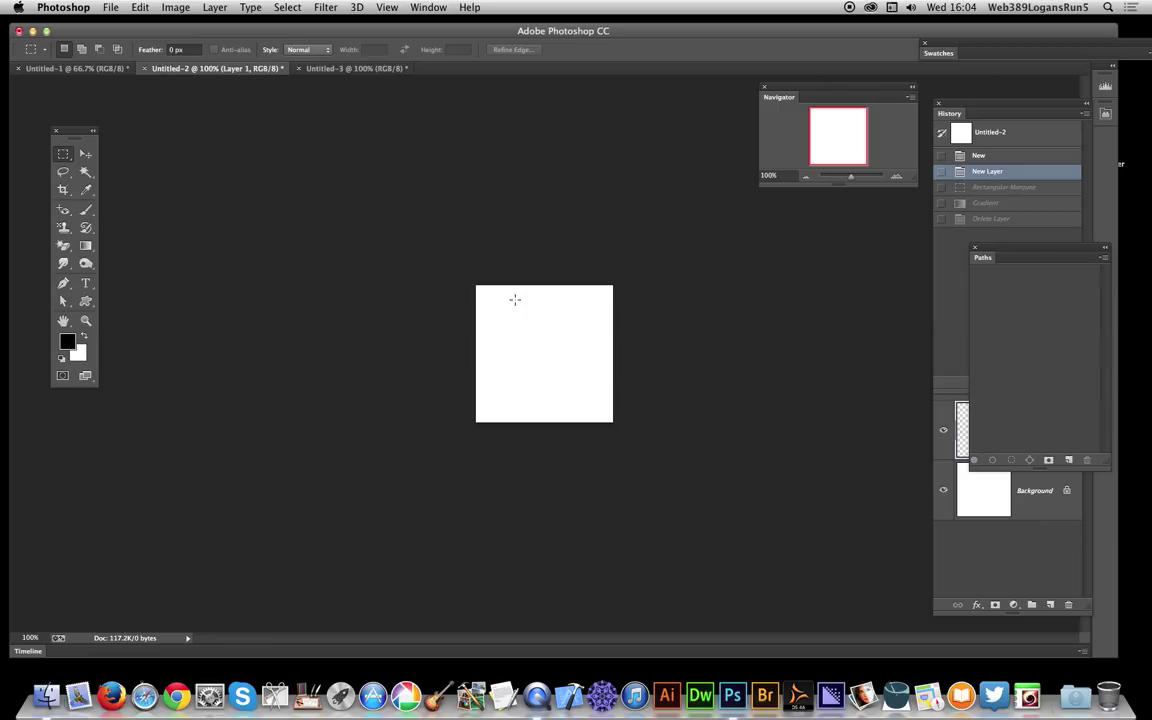
left_click_drag(518, 301, 543, 410)
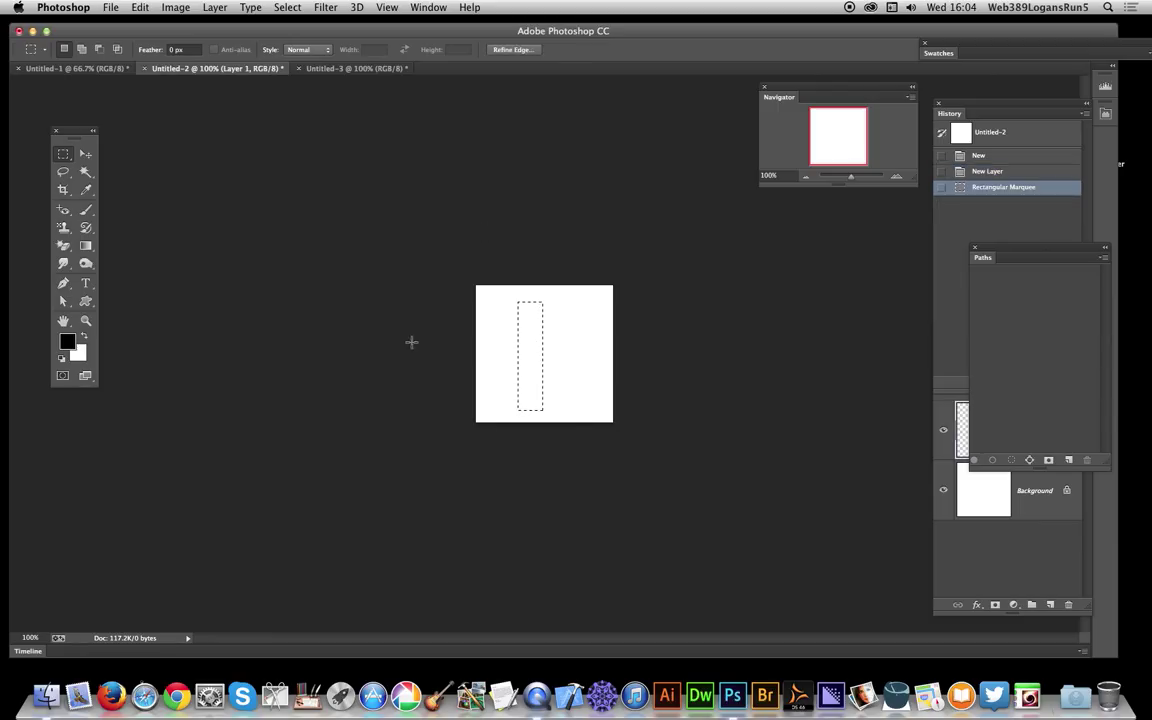
left_click(86, 247)
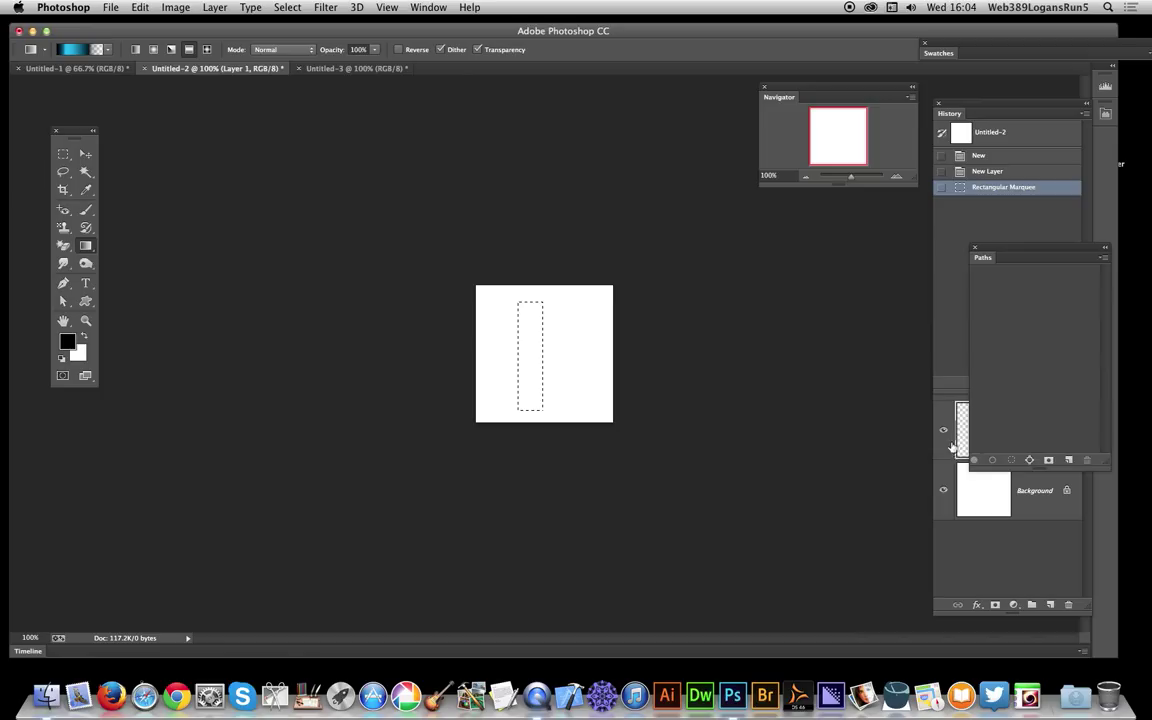
left_click(964, 415)
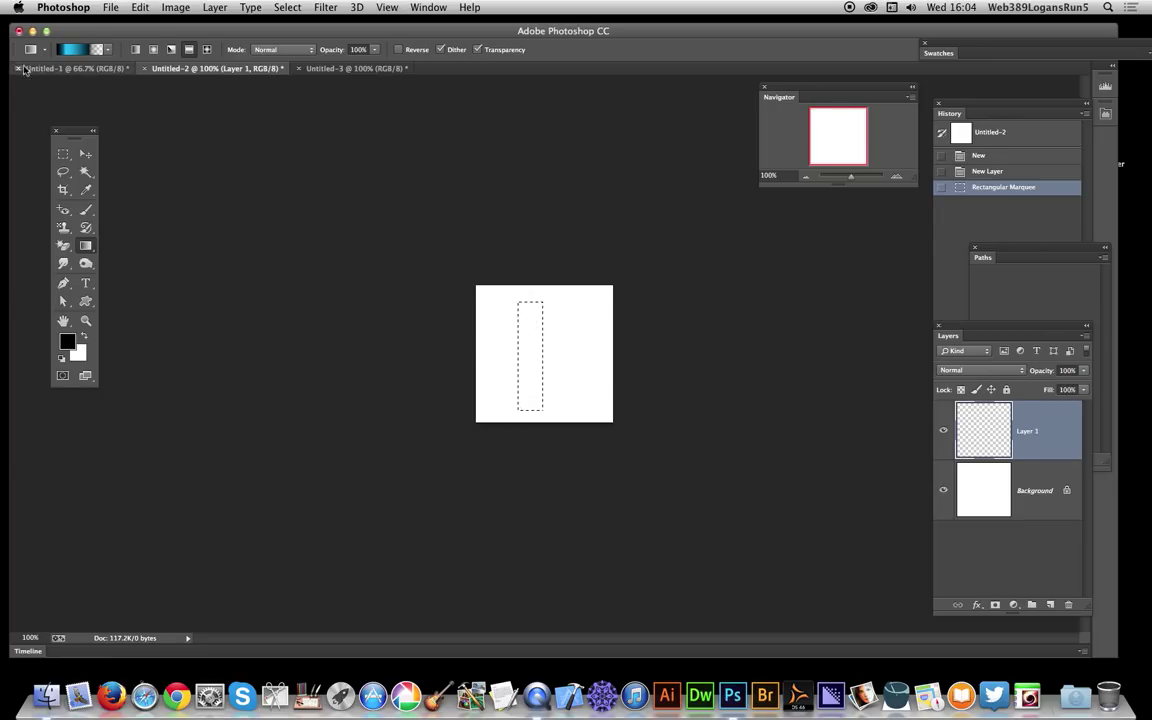
Fill the strip with a reflected gradient using the cyan CX04_258 preset
left_click(88, 55)
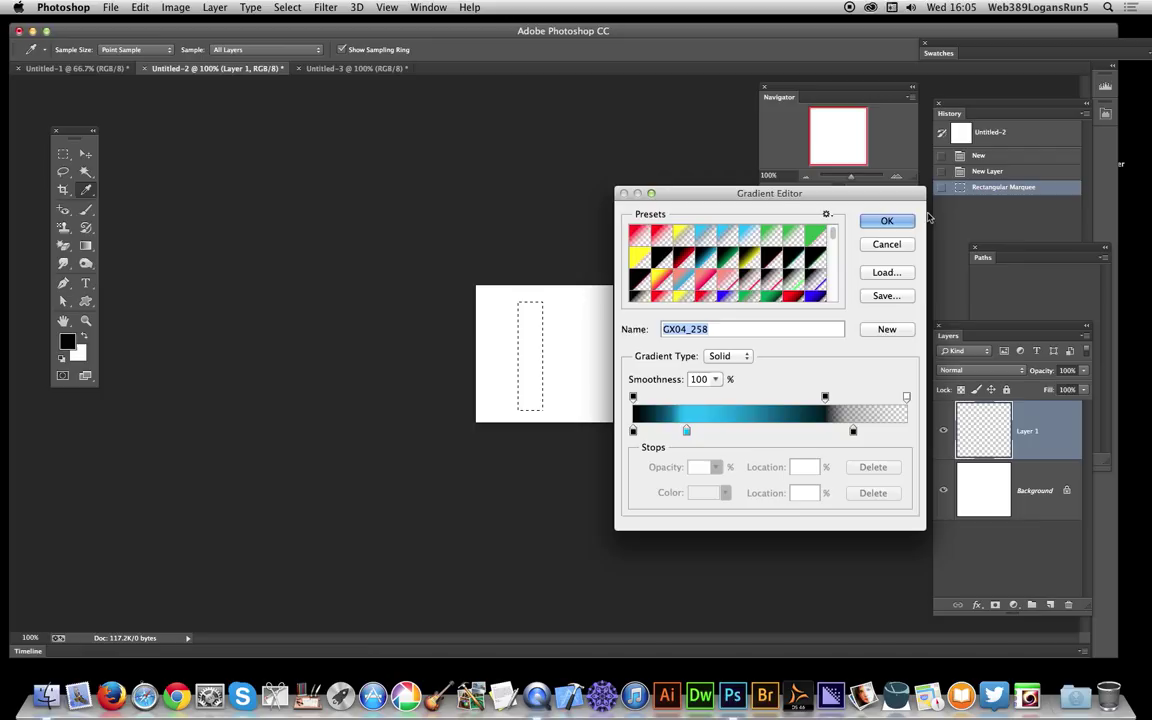
left_click(878, 222)
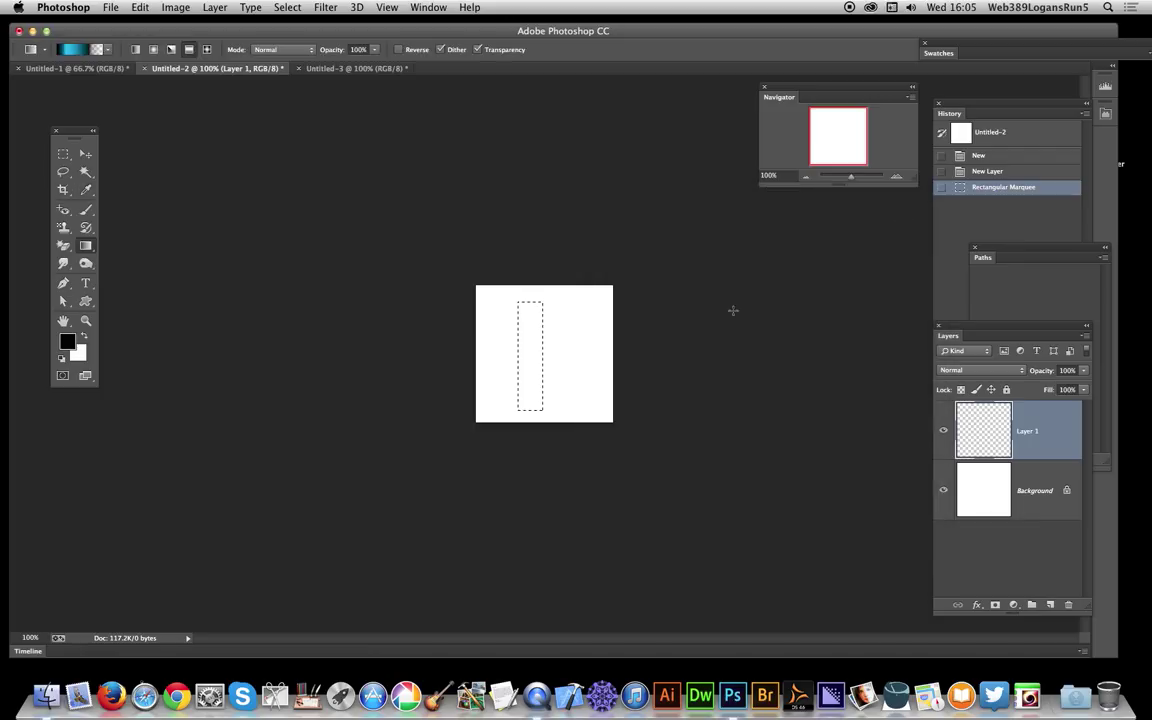
left_click(190, 50)
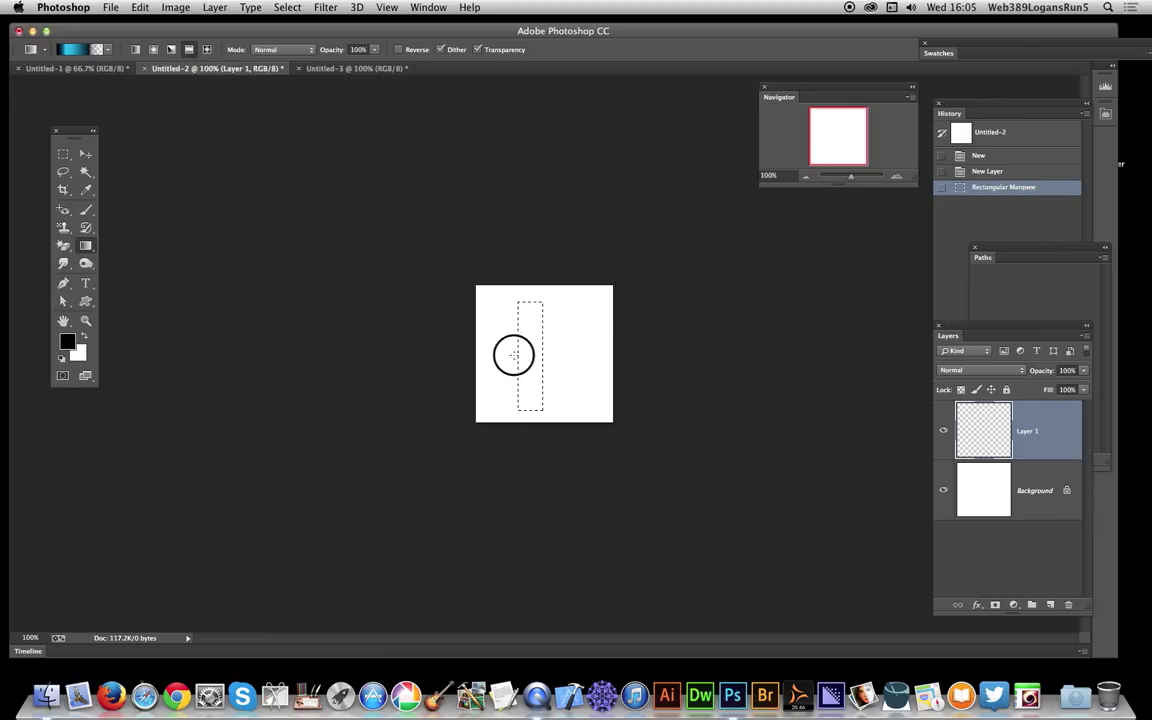
left_click_drag(540, 354, 559, 350)
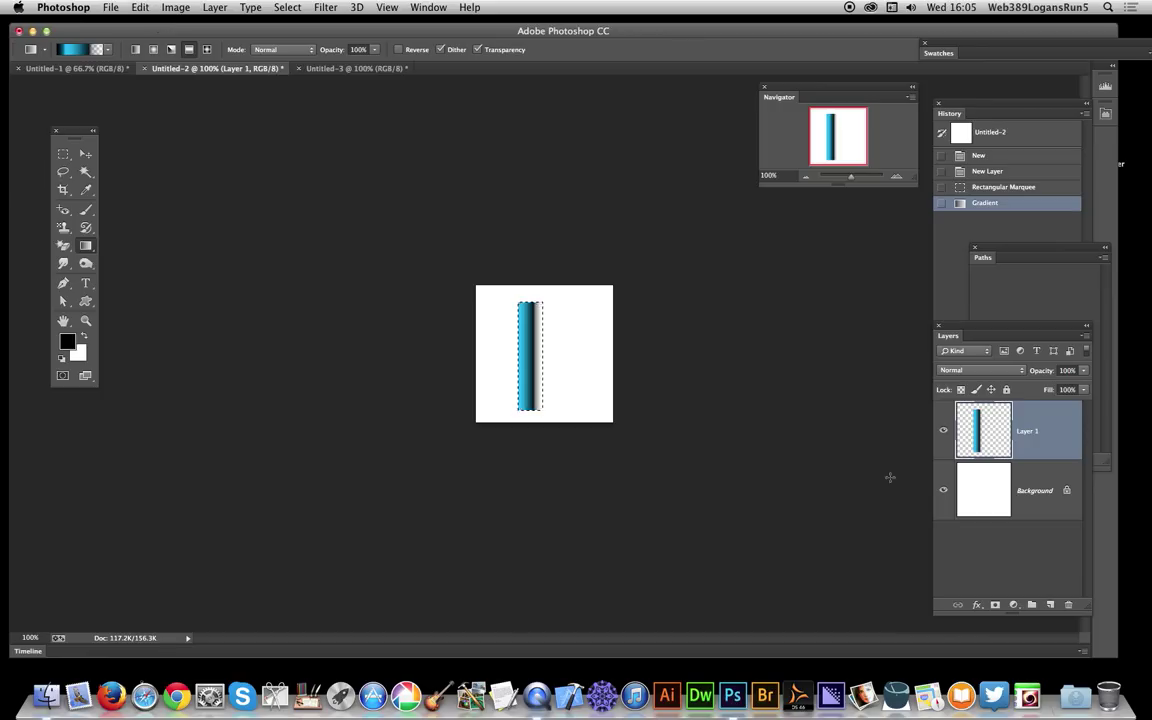
Delete the white Background layer and define the transparent tube strip as Pattern 11
left_click(1065, 520)
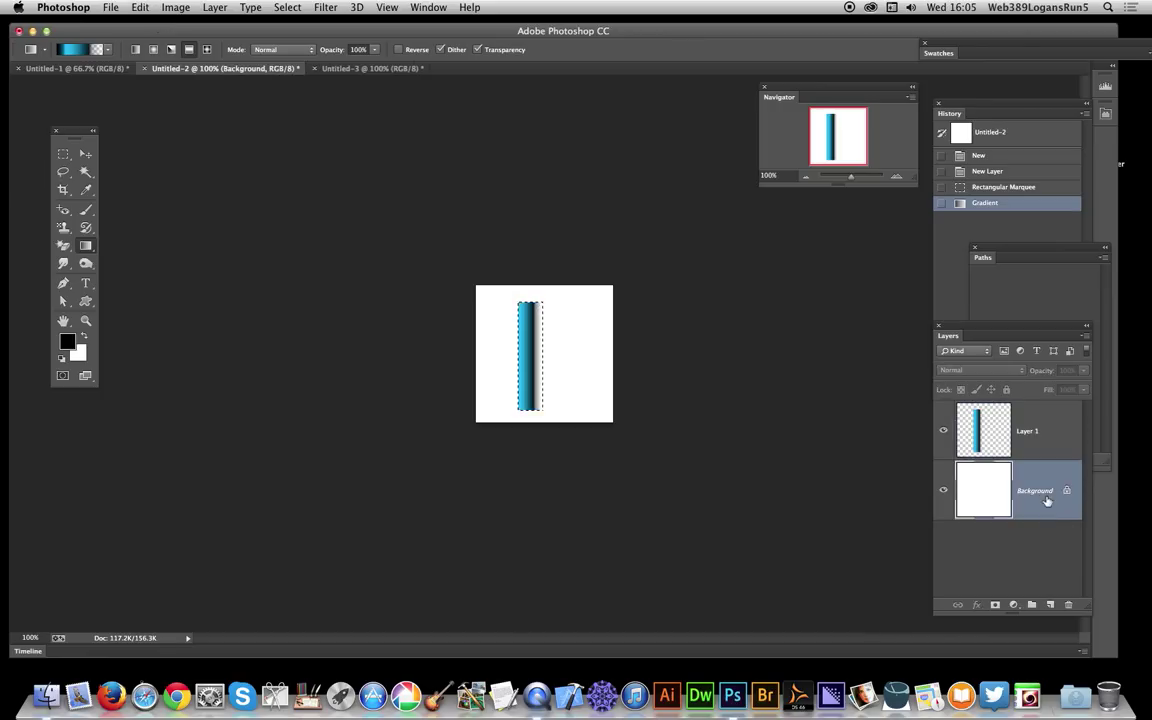
left_click(1068, 604)
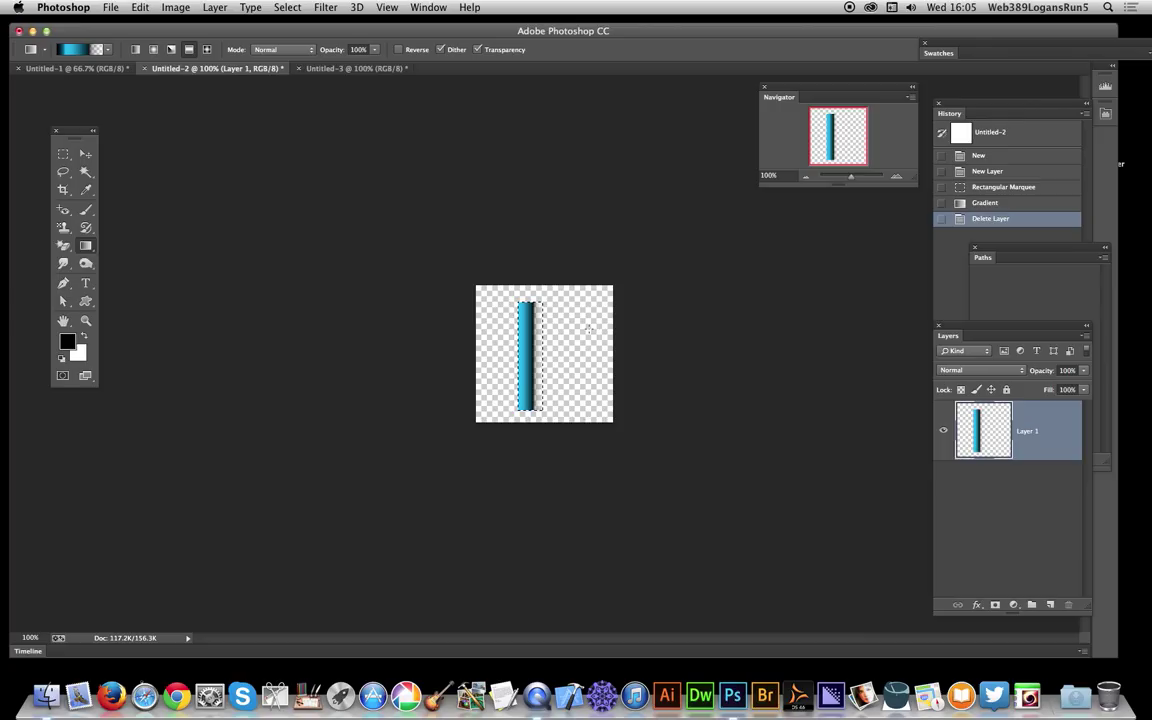
left_click(140, 7)
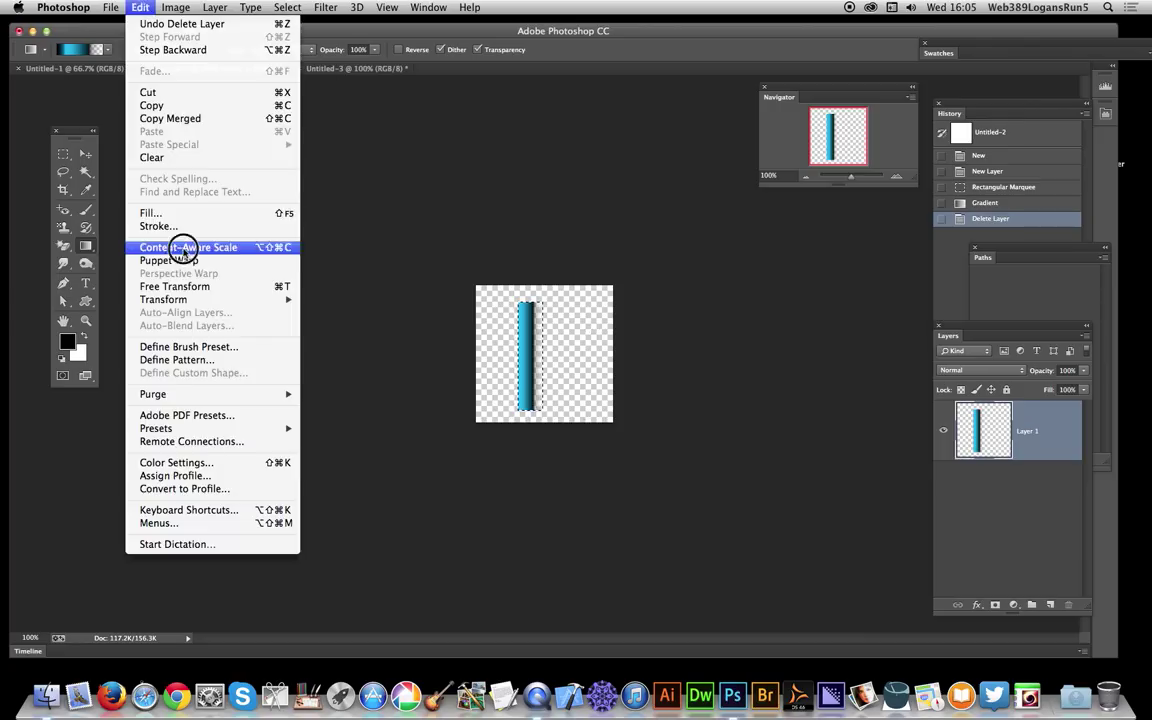
left_click(185, 359)
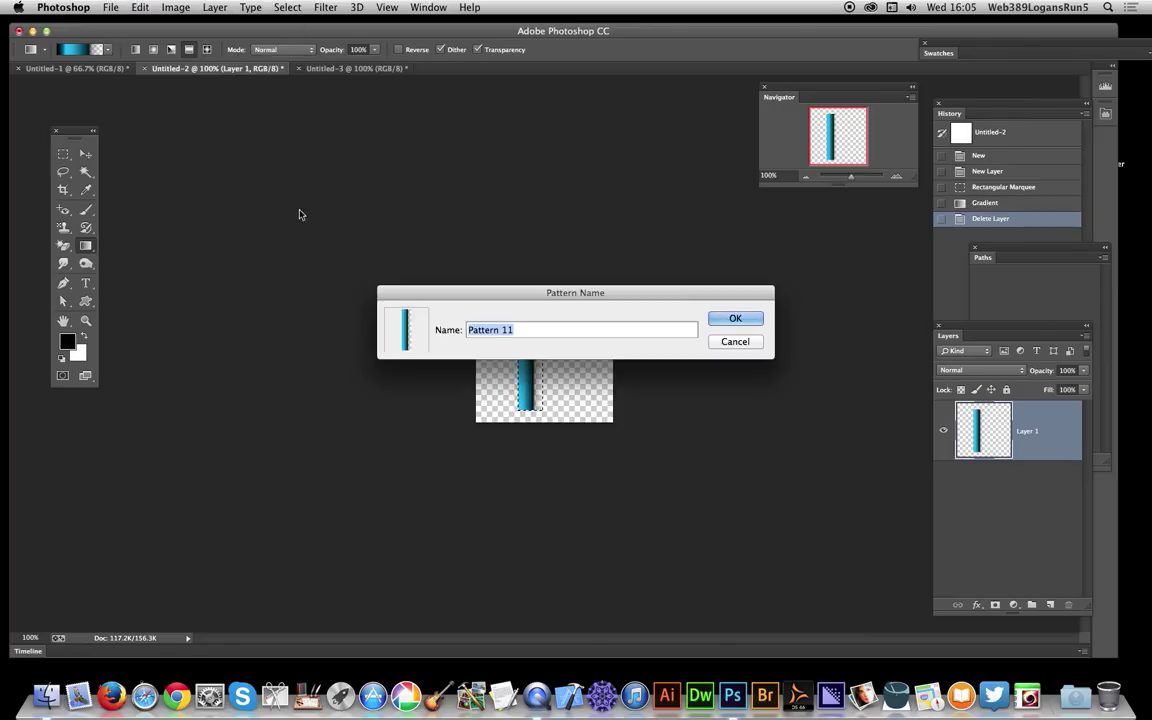
left_click(720, 318)
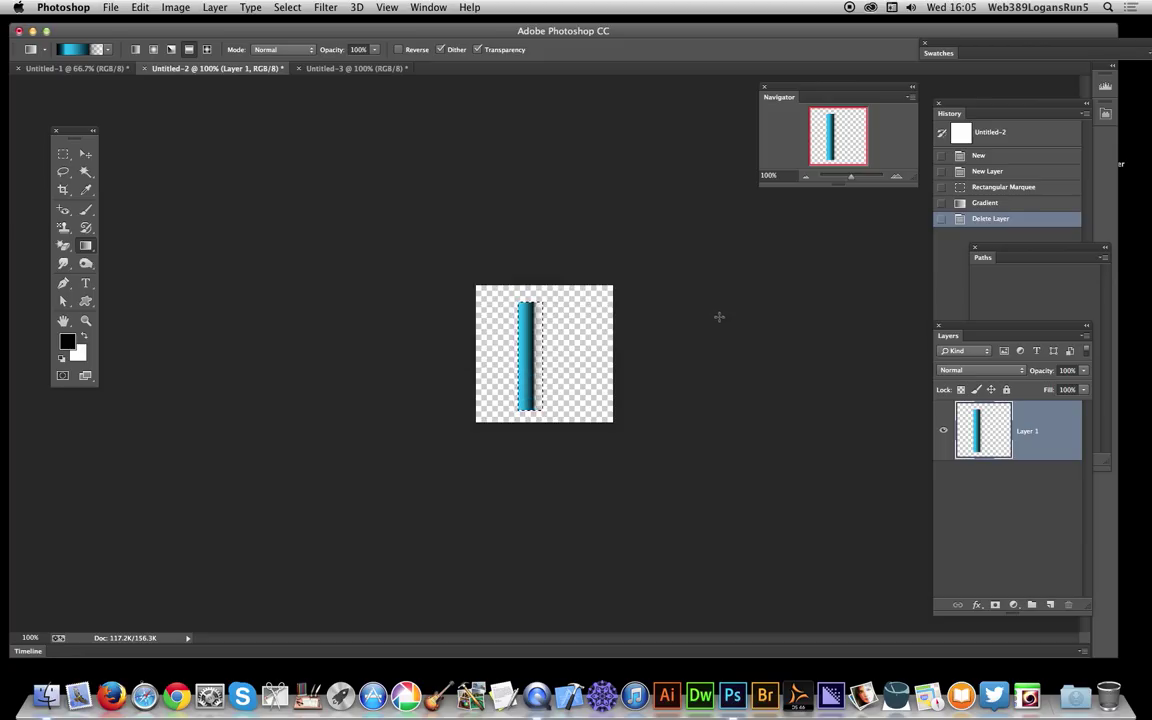
Revert Untitled-1 to its blank canvas and start a Random Fill with the cyan striped pattern
left_click(79, 69)
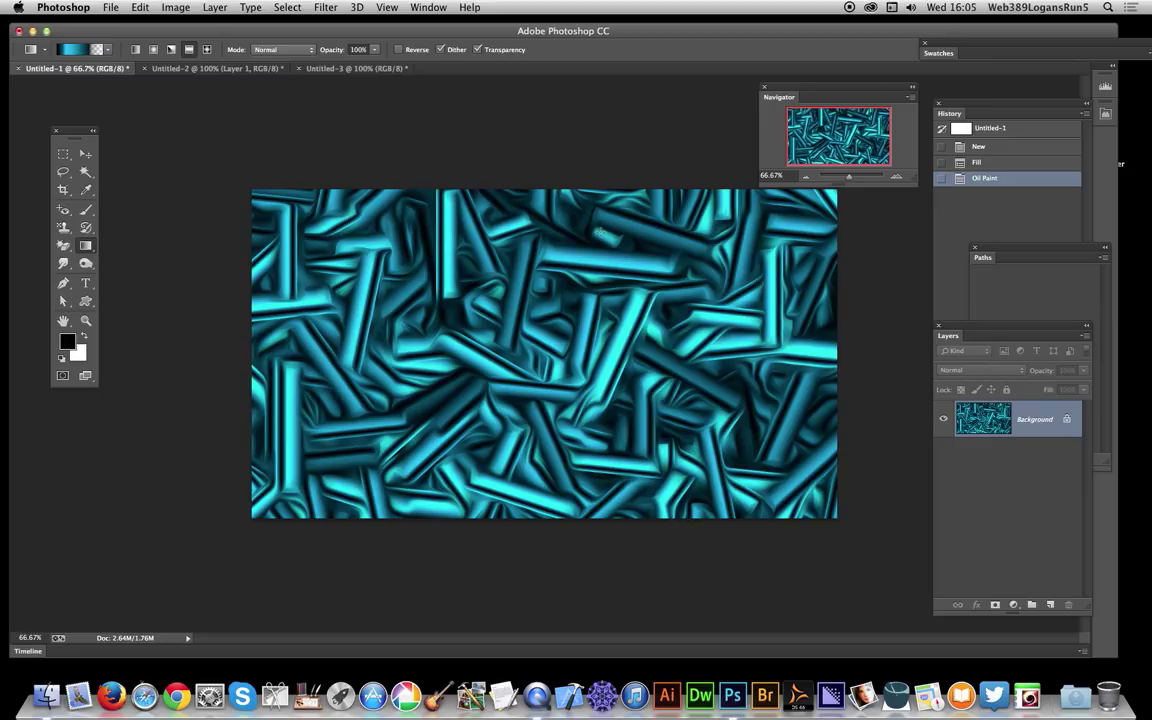
key("super+alt+z")
key("super+alt+z")
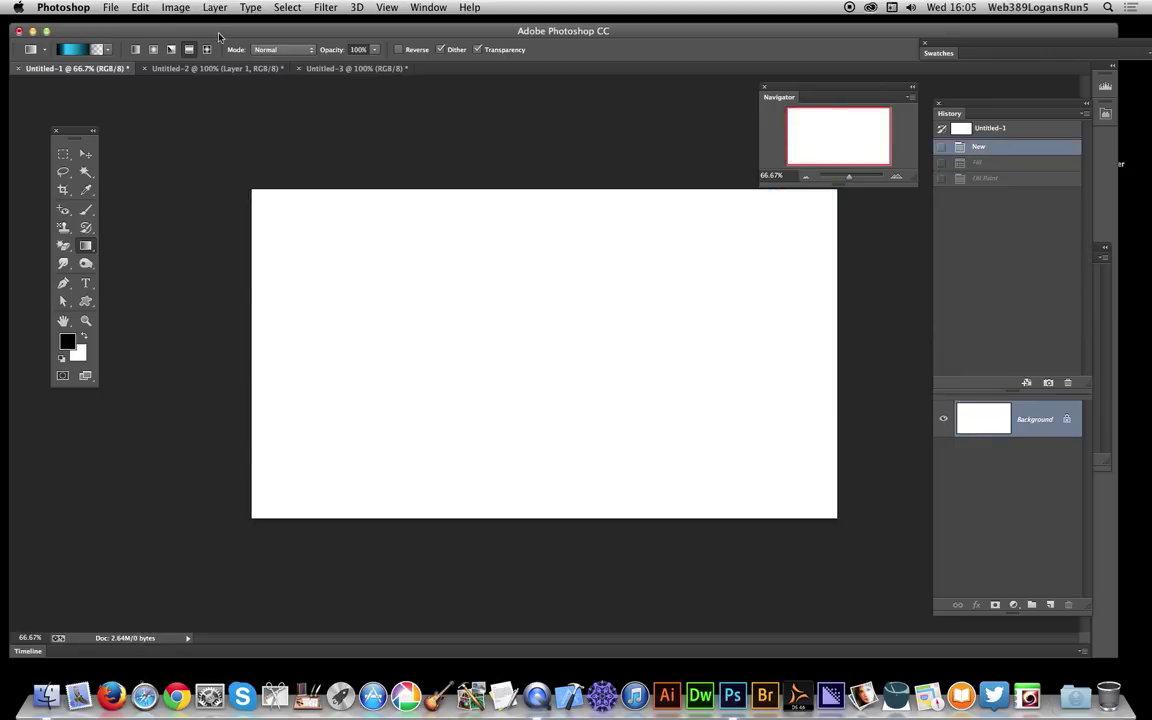
left_click(141, 8)
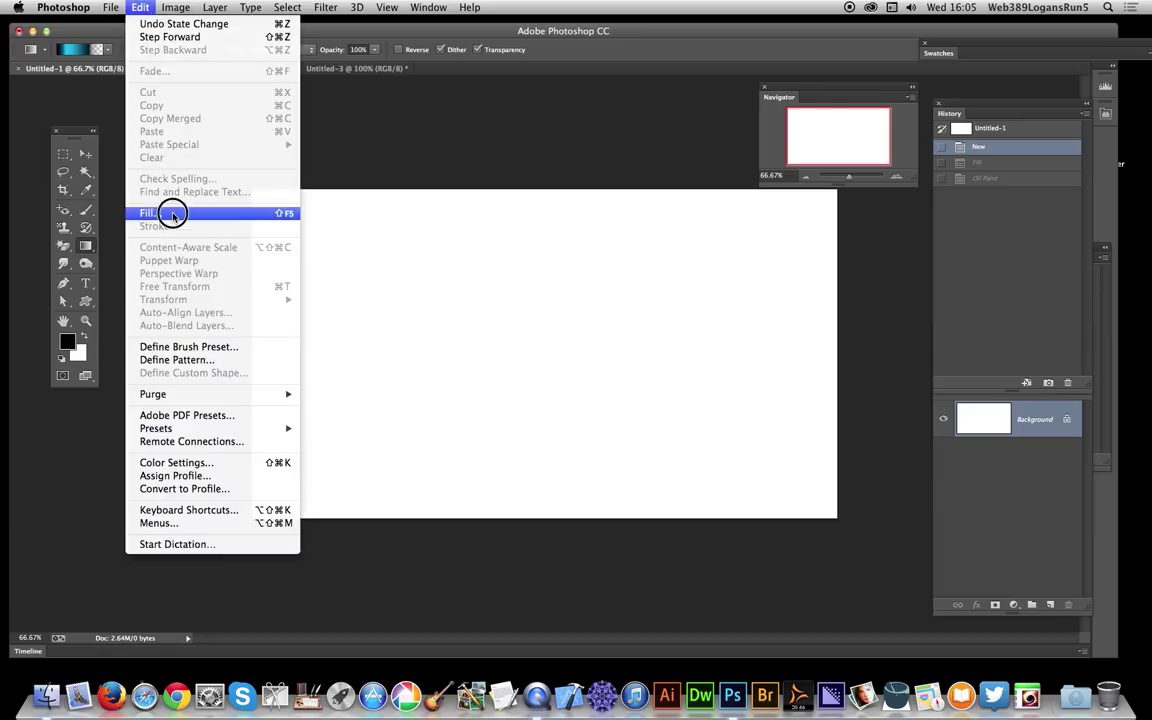
left_click(152, 213)
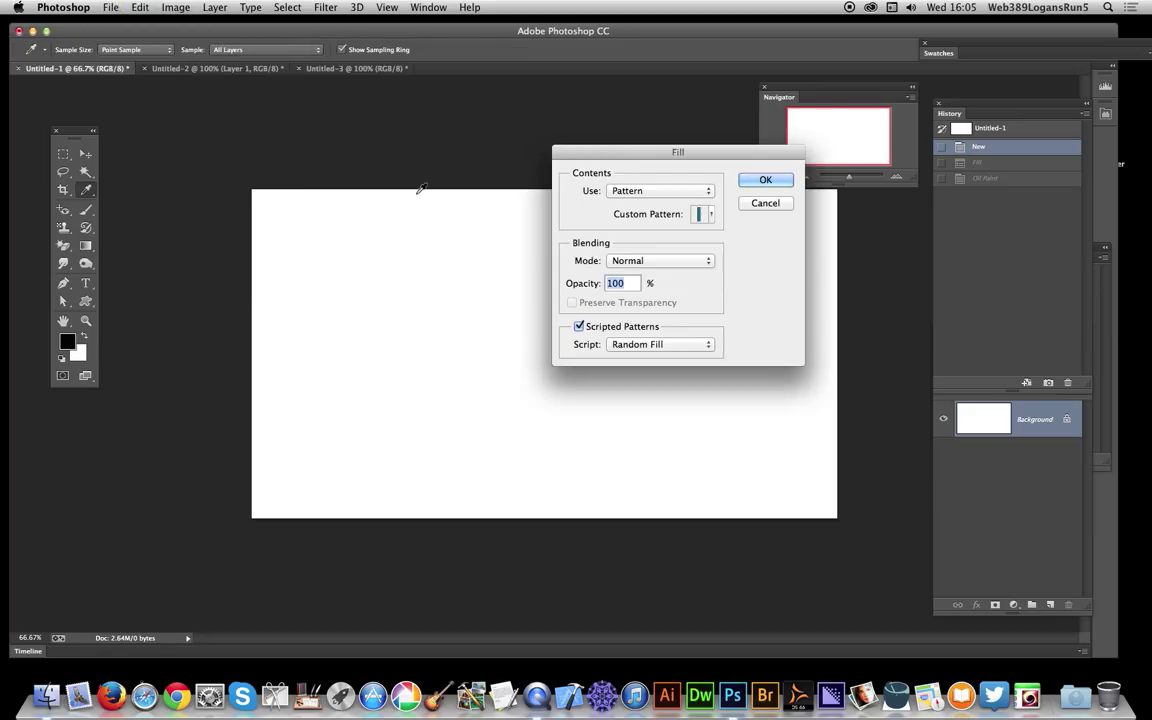
left_click(711, 218)
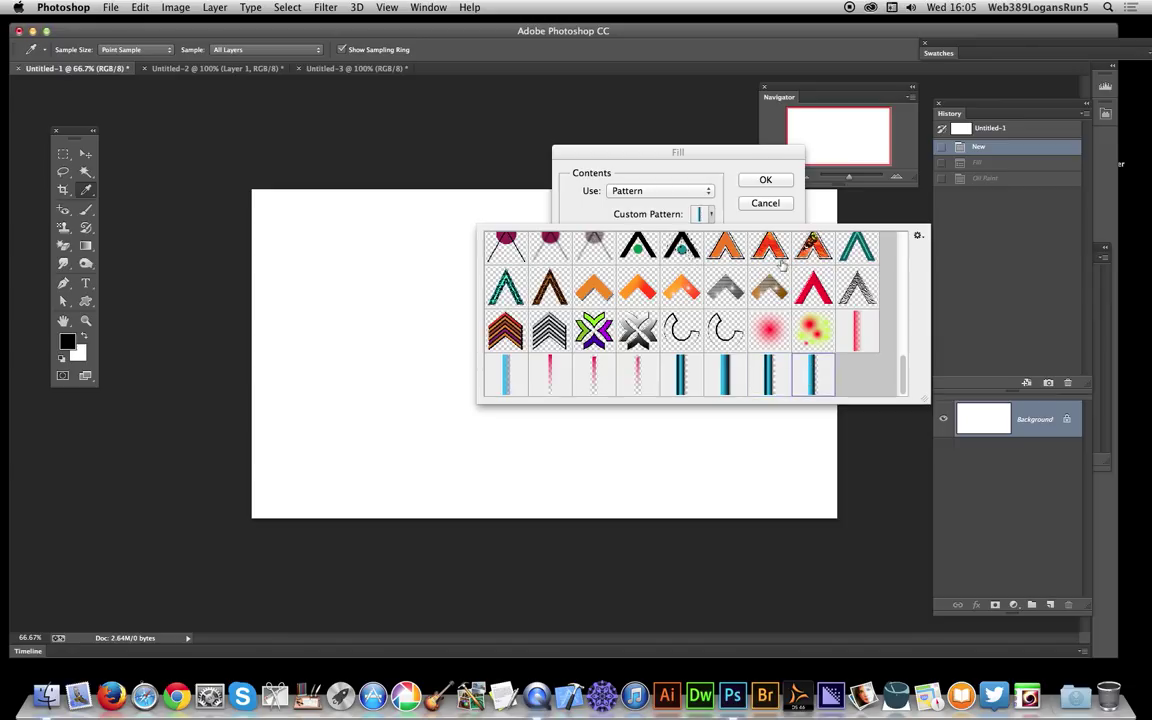
left_click(644, 140)
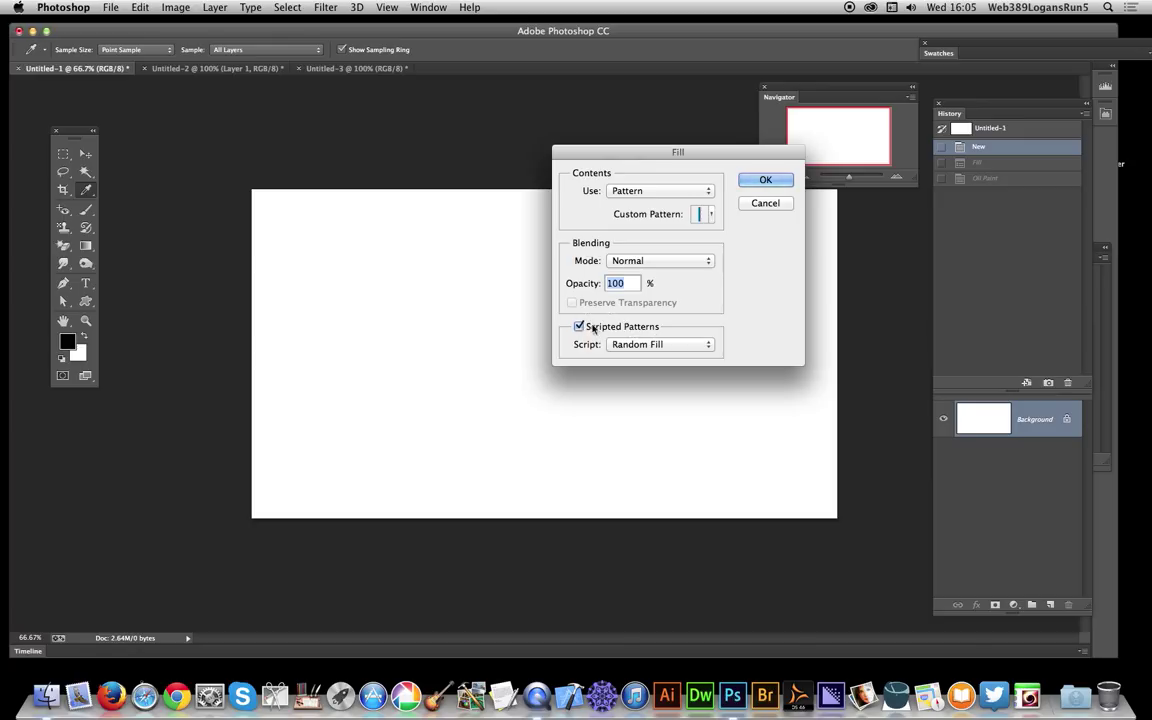
left_click(766, 181)
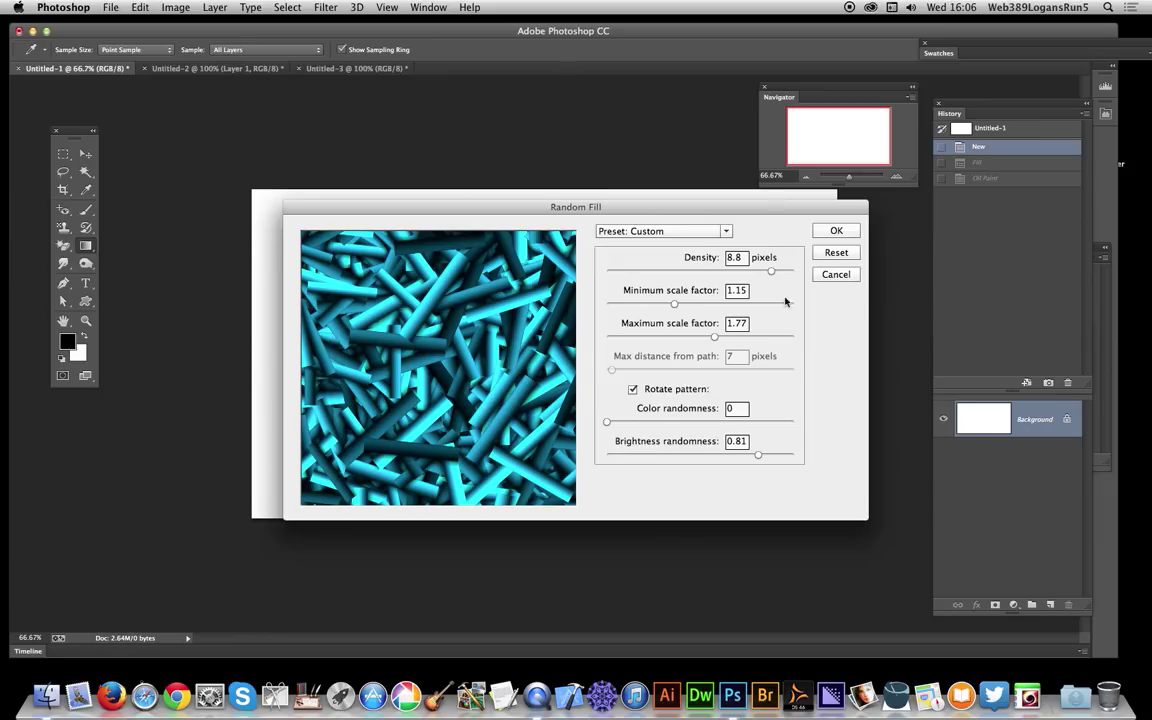
Run Random Fill at density 9.2, minimum scale 0.65 and colour randomness 0
left_click_drag(771, 270, 779, 271)
left_click_drag(670, 304, 641, 303)
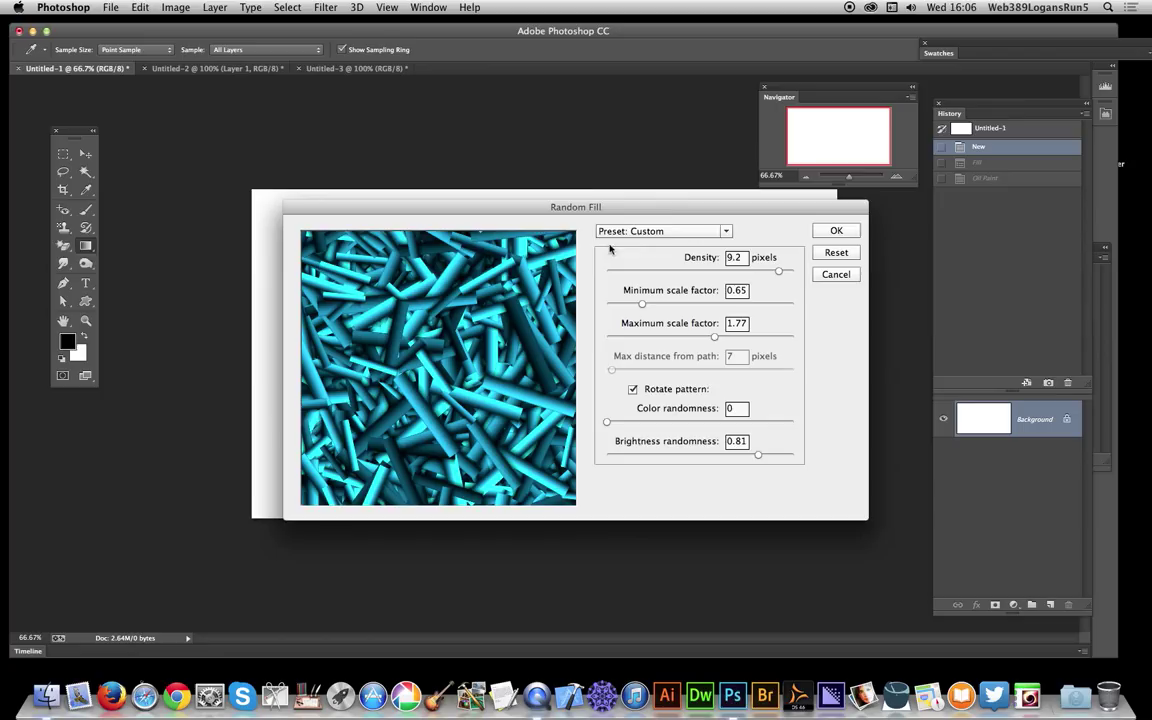
left_click(684, 421)
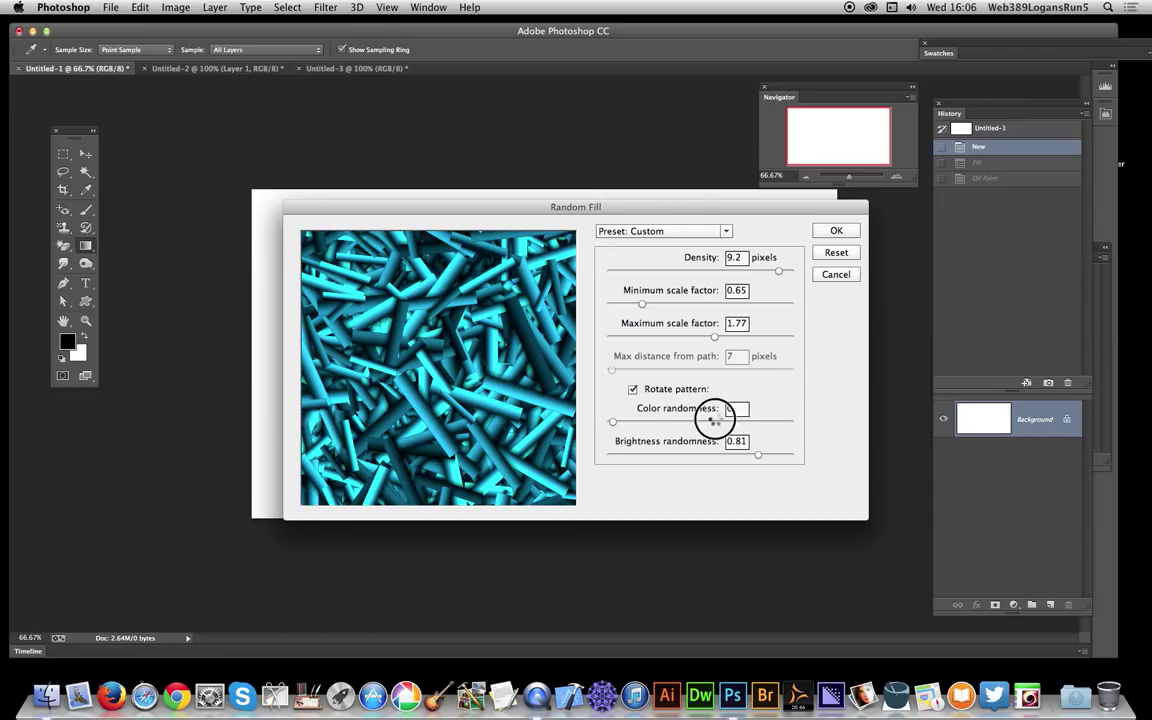
left_click(712, 421)
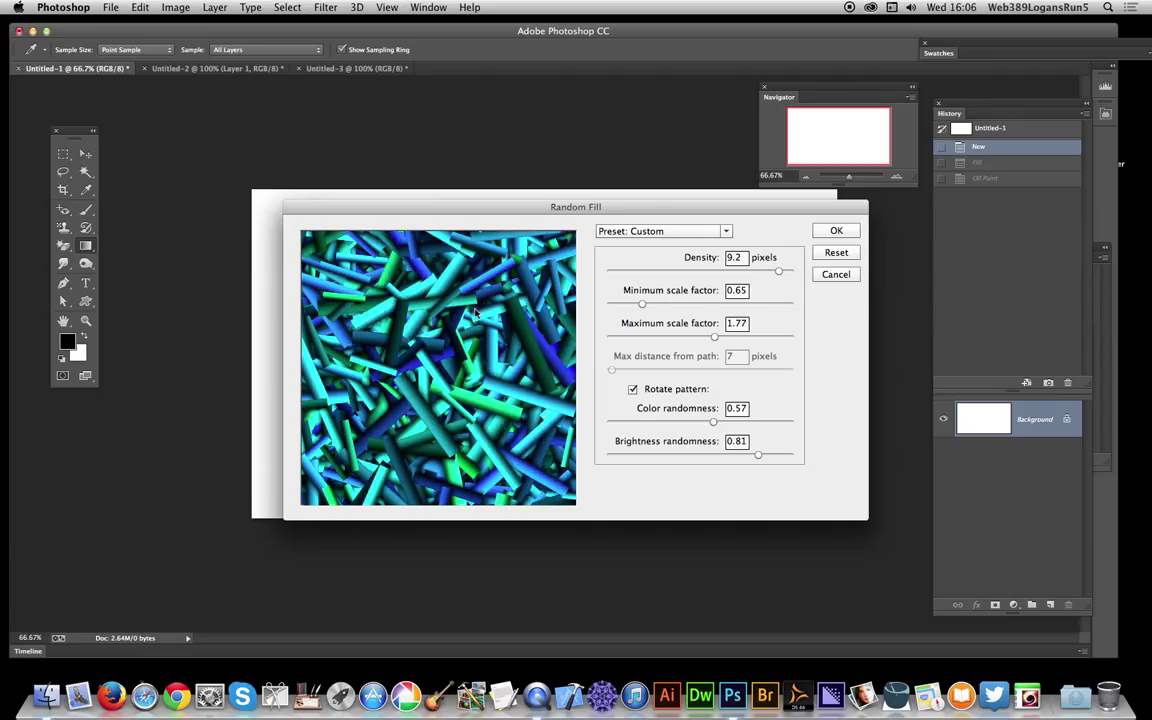
left_click(588, 423)
left_click(838, 231)
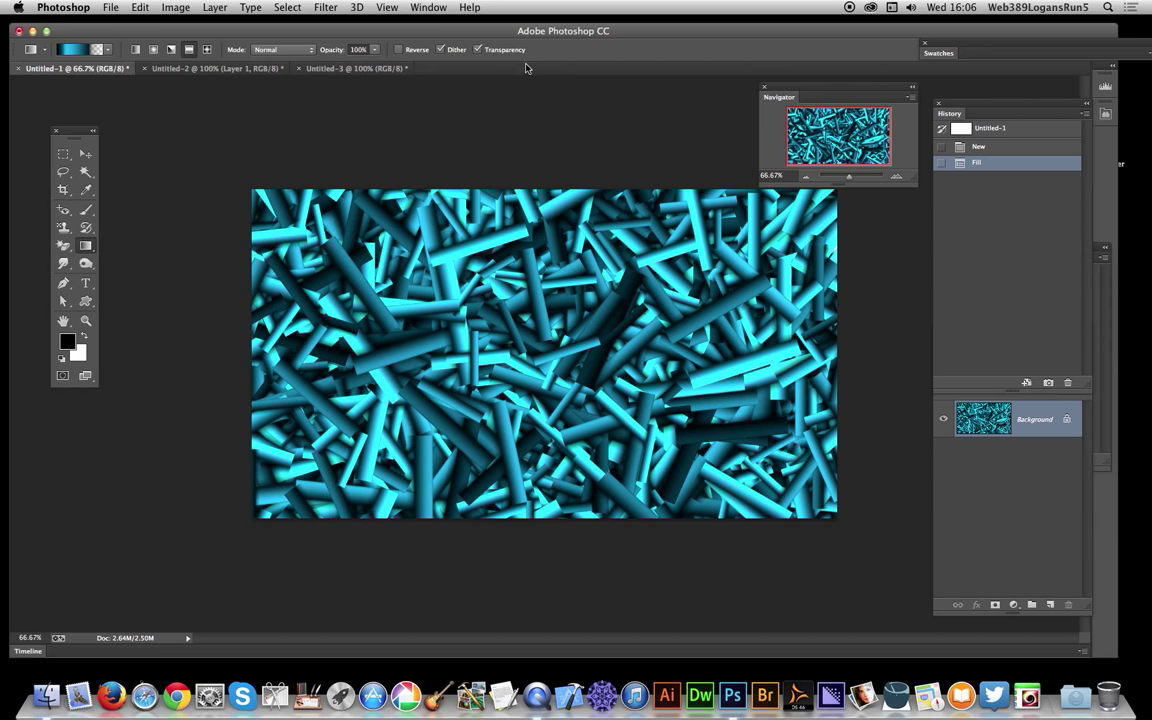
Apply Oil Paint (Stylization 10, Cleanliness 10, Shine 0), then reapply it as the last filter
left_click(326, 8)
left_click(361, 136)
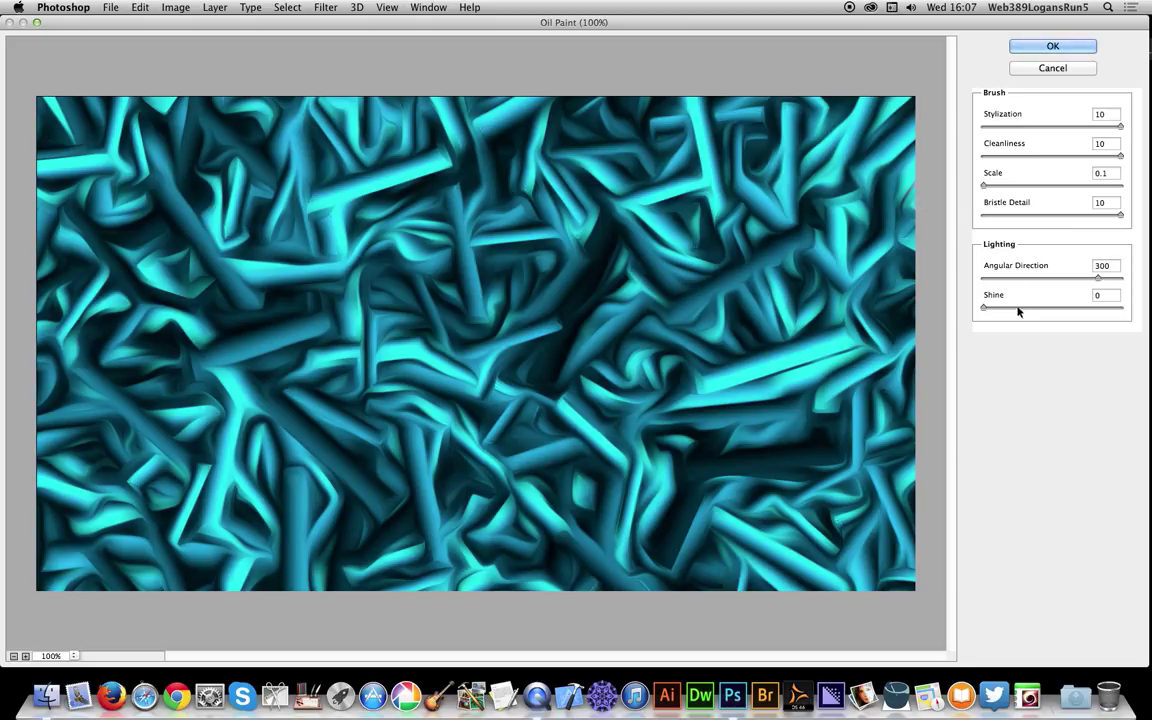
left_click(1022, 47)
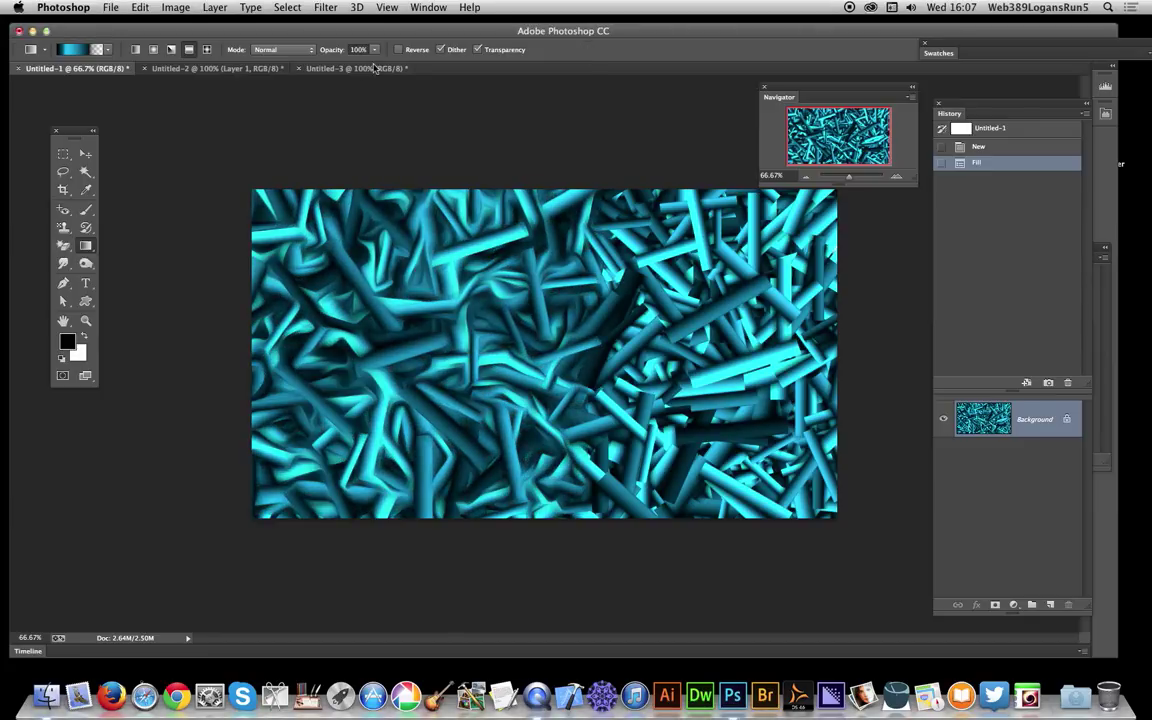
left_click(325, 8)
left_click(323, 22)
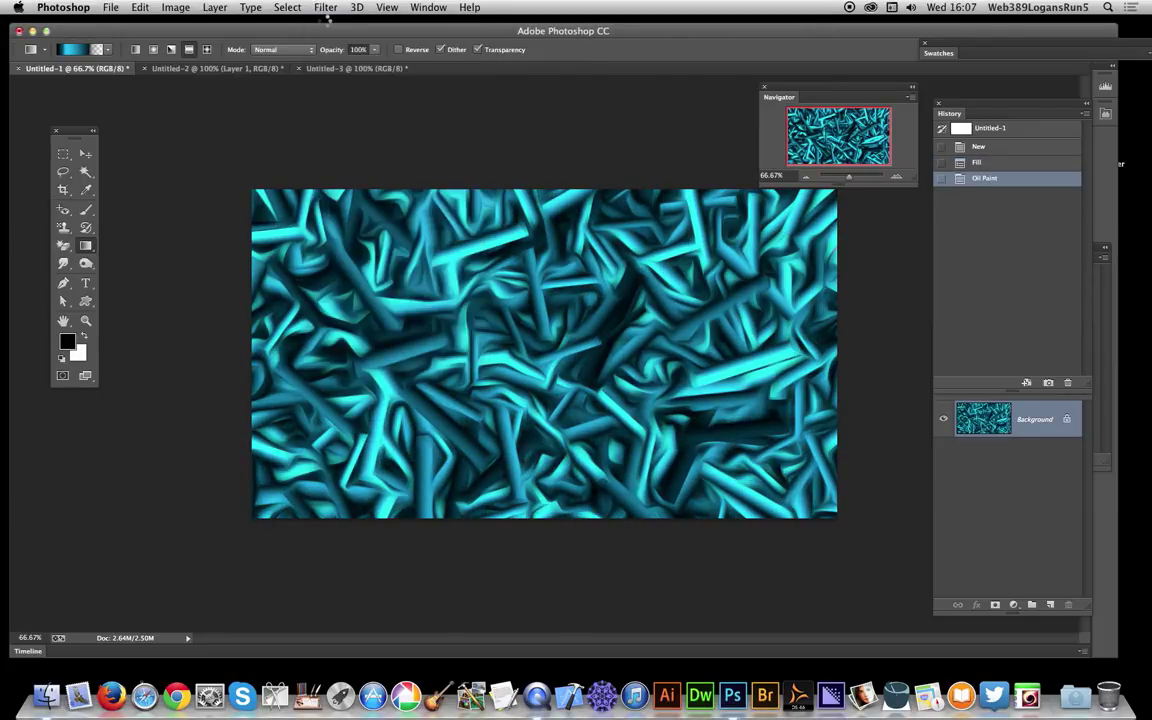
Add a Vibrance adjustment with Vibrance +36 and Saturation +61 to the cyan texture
left_click(175, 7)
mouse_move(195, 47)
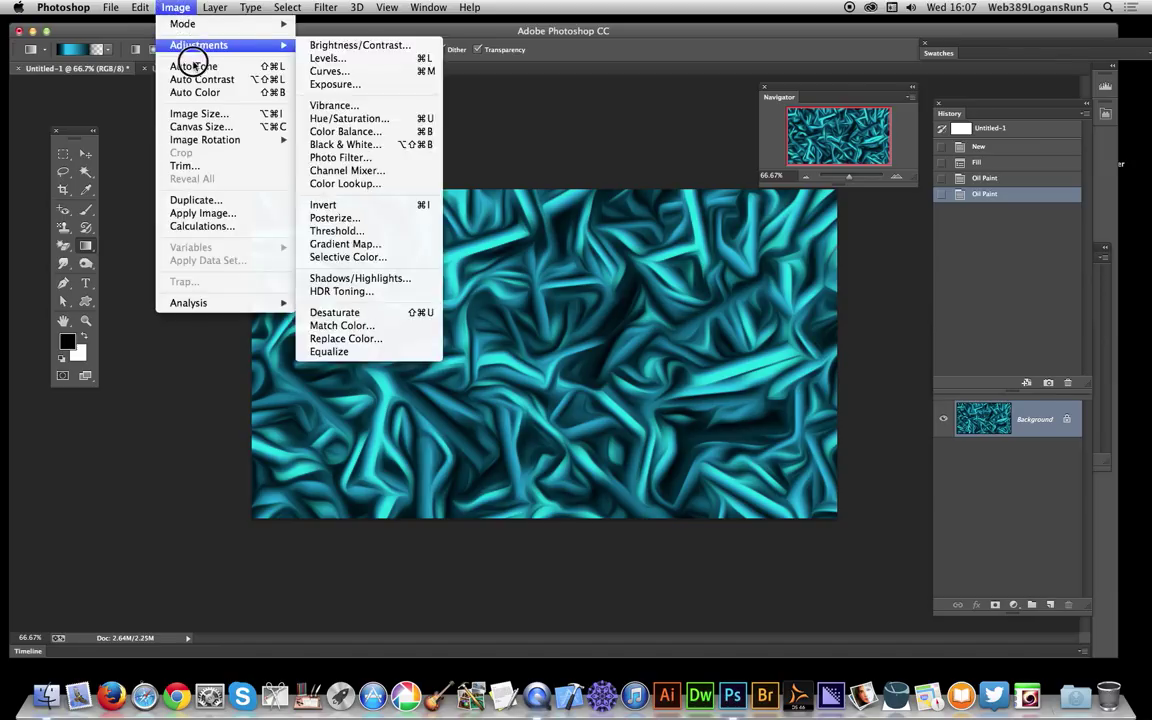
left_click(358, 105)
left_click_drag(679, 337, 719, 378)
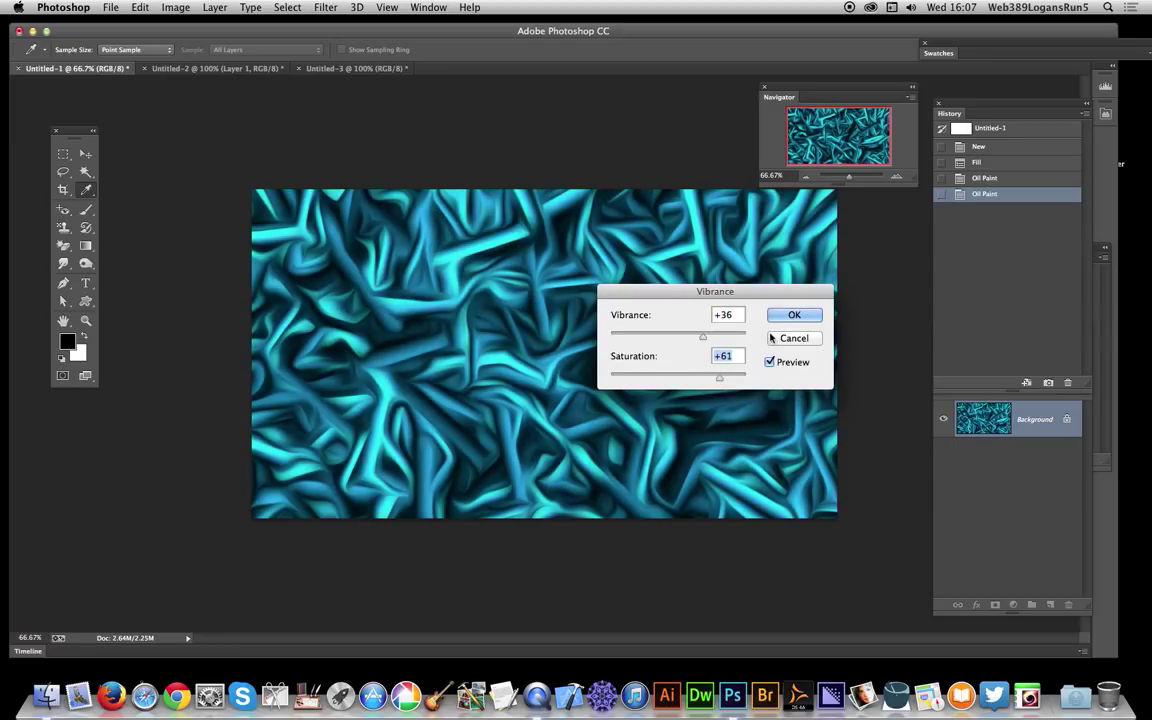
left_click(796, 314)
key("g")
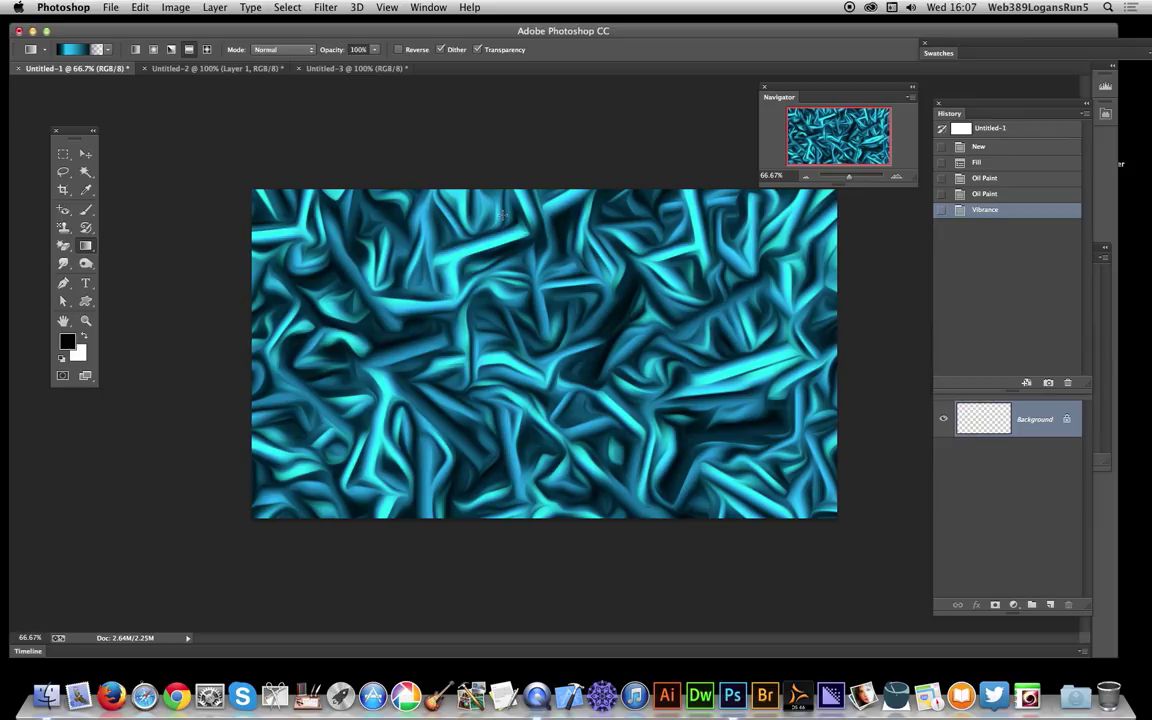